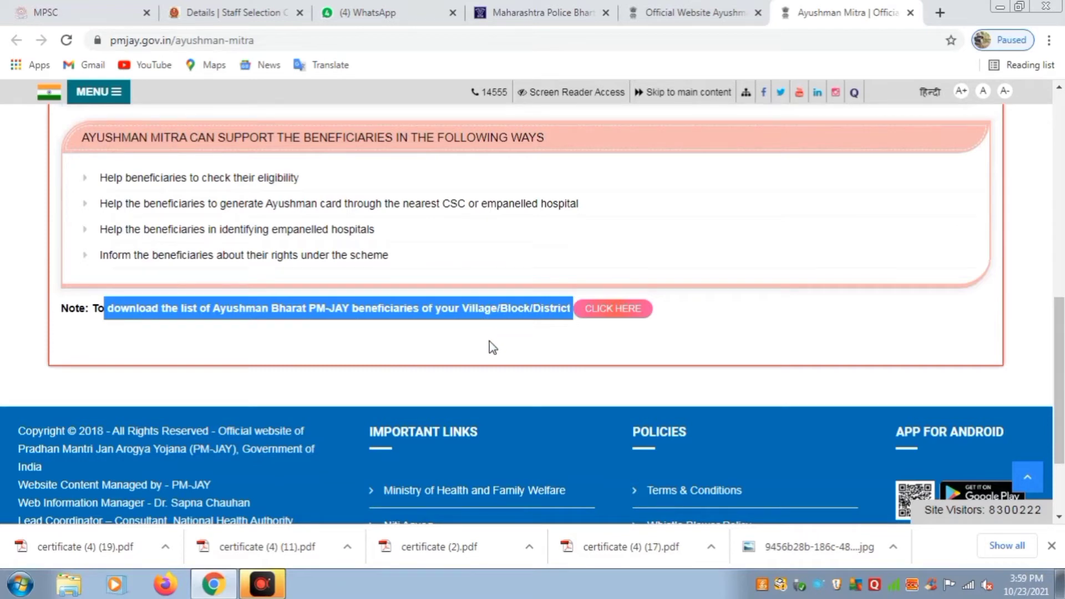
# Return to the top of the Ayushman Mitra page and follow the registration link to users.nha.gov.in
pyautogui.click(485, 338)
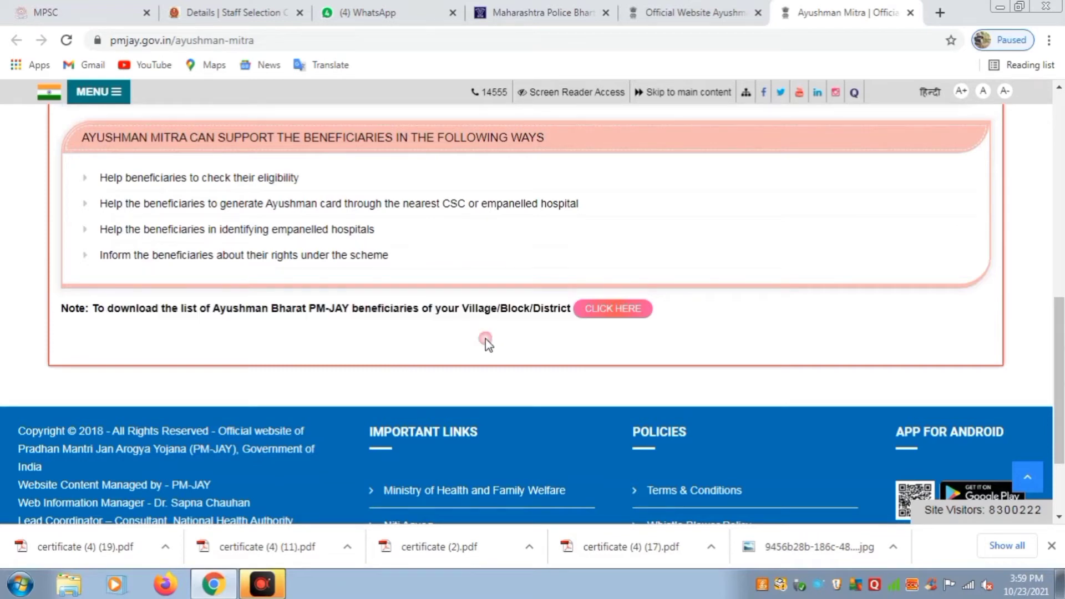
pyautogui.click(622, 309)
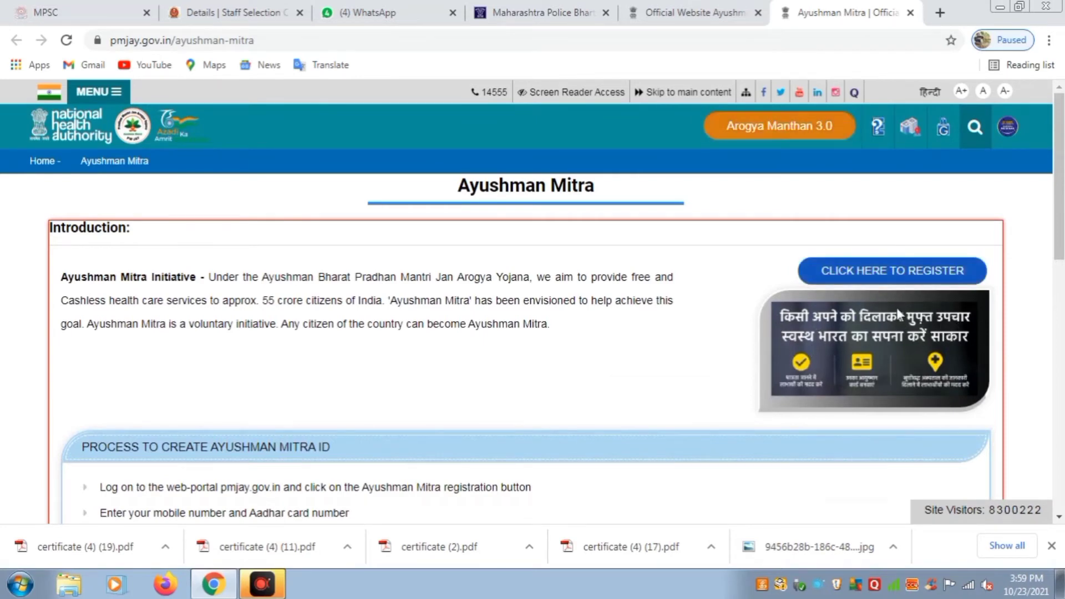
pyautogui.click(875, 276)
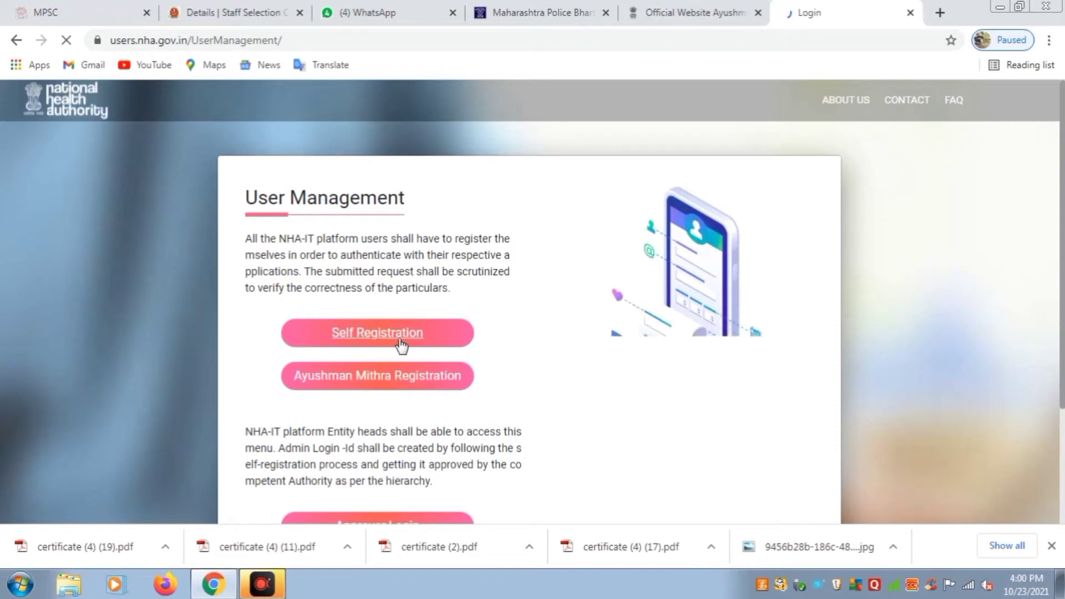
# Start Self Registration and enter the mobile number and Aadhaar number
pyautogui.click(447, 333)
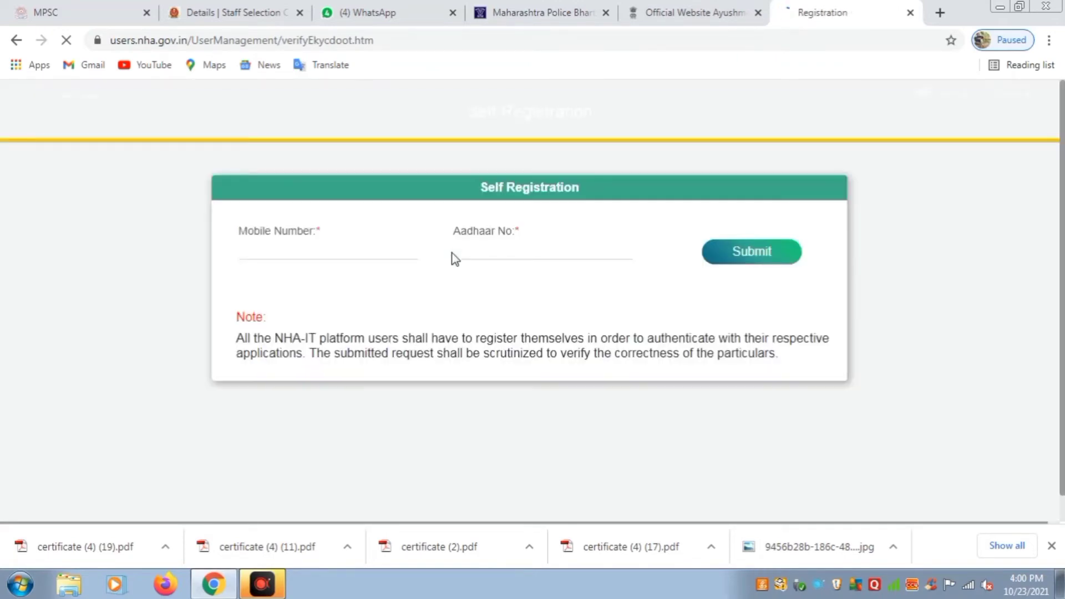
pyautogui.click(319, 245)
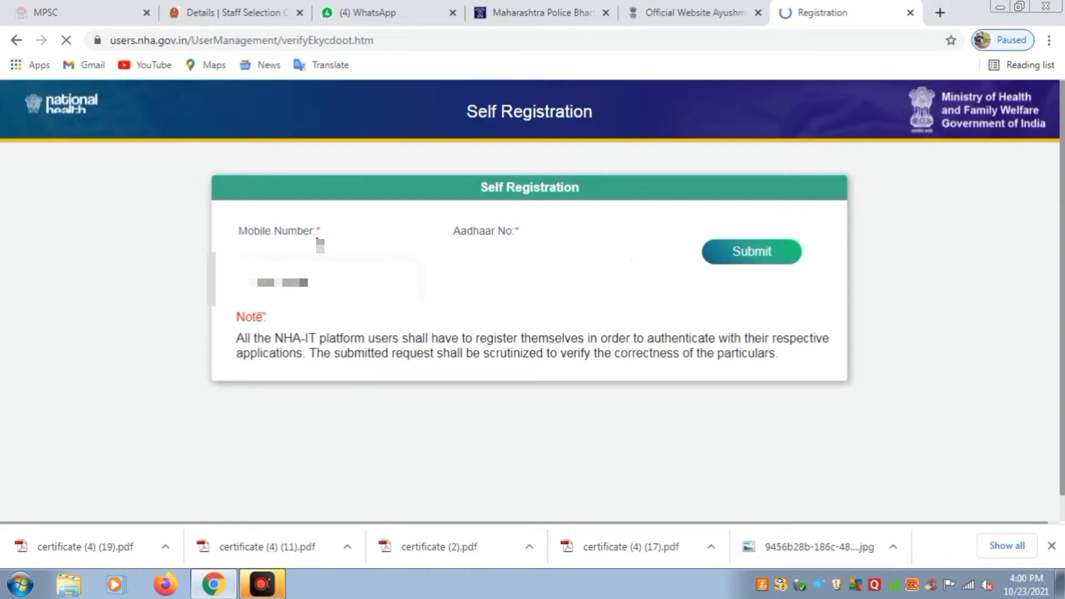
pyautogui.write('98765')
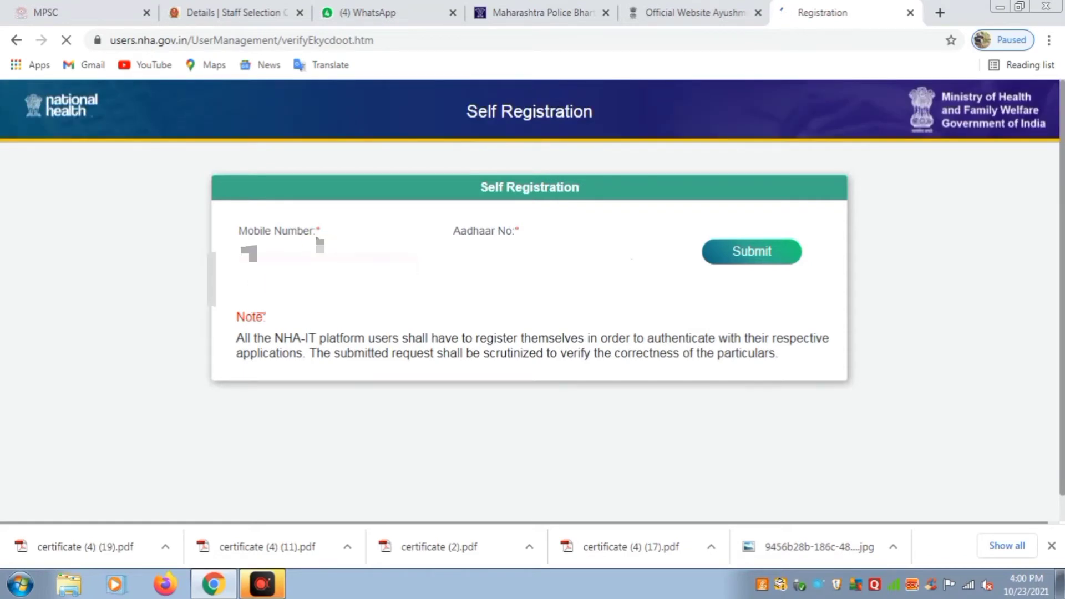
pyautogui.write('43')
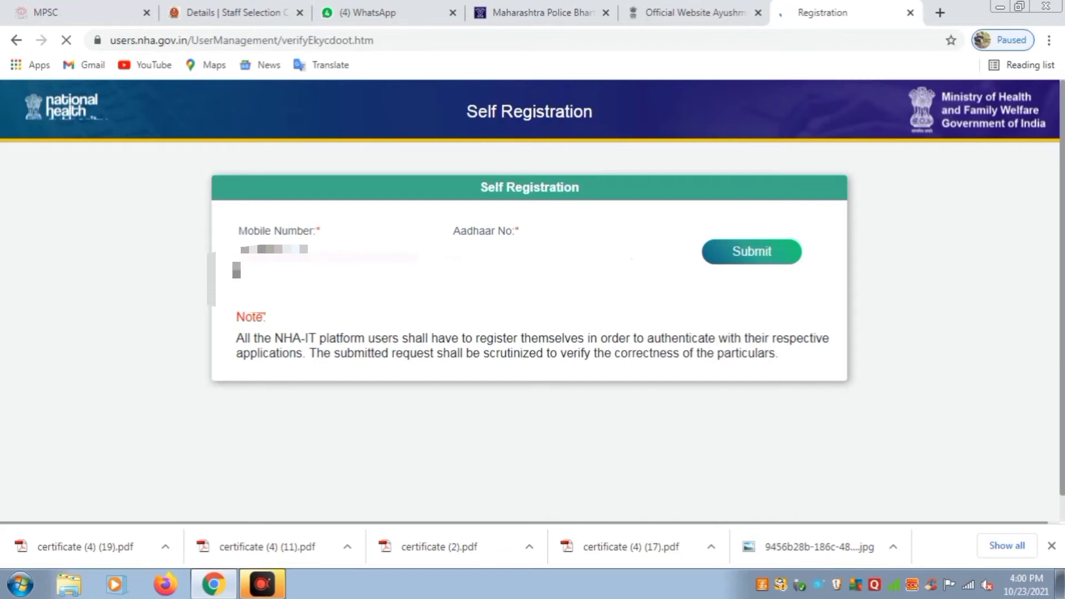
pyautogui.click(487, 250)
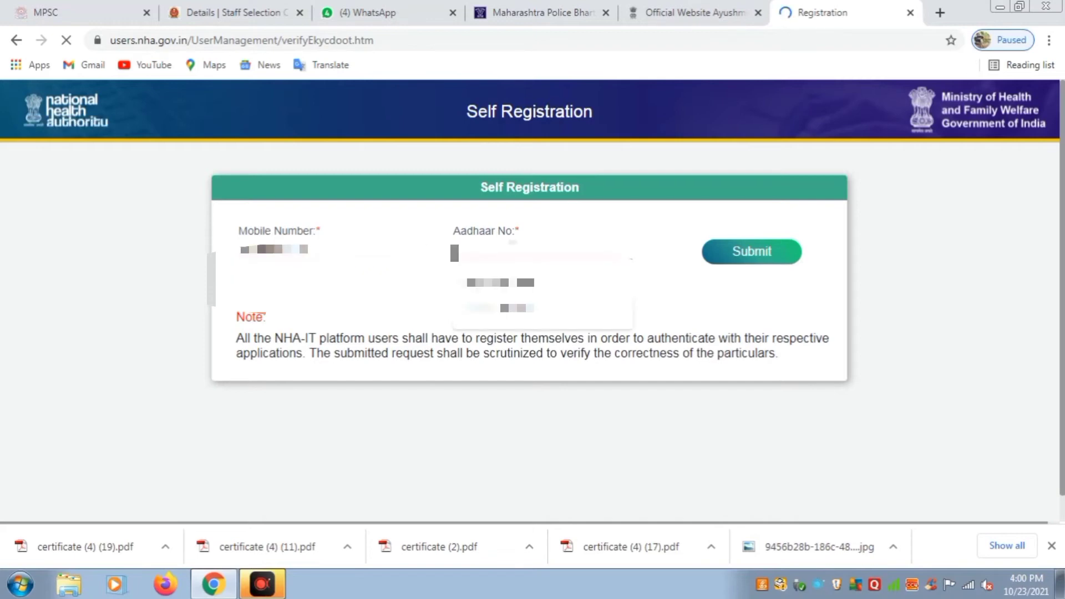
pyautogui.write('123')
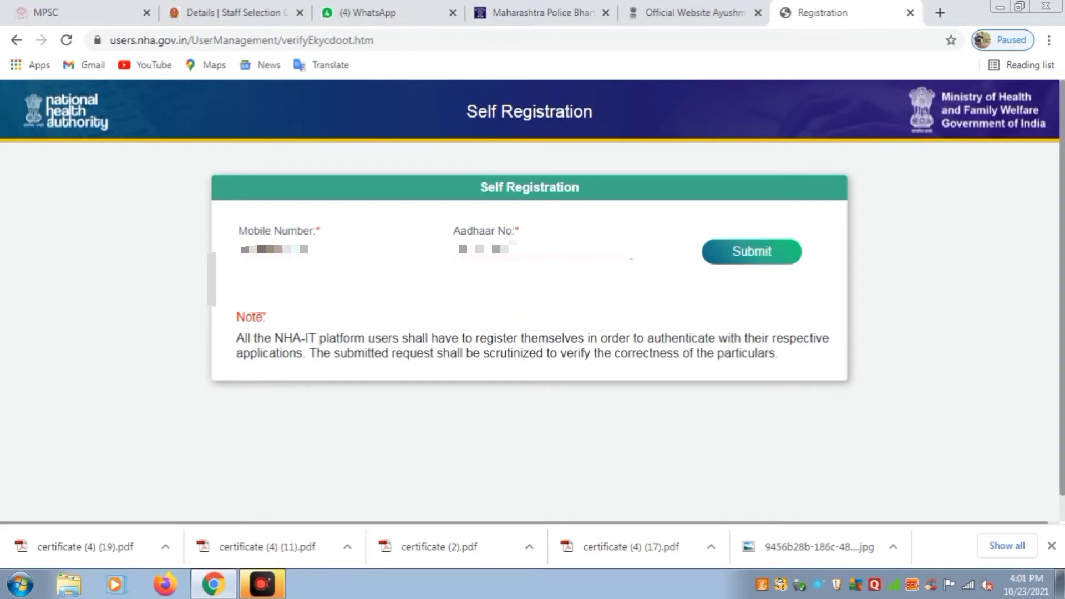
pyautogui.write('45')
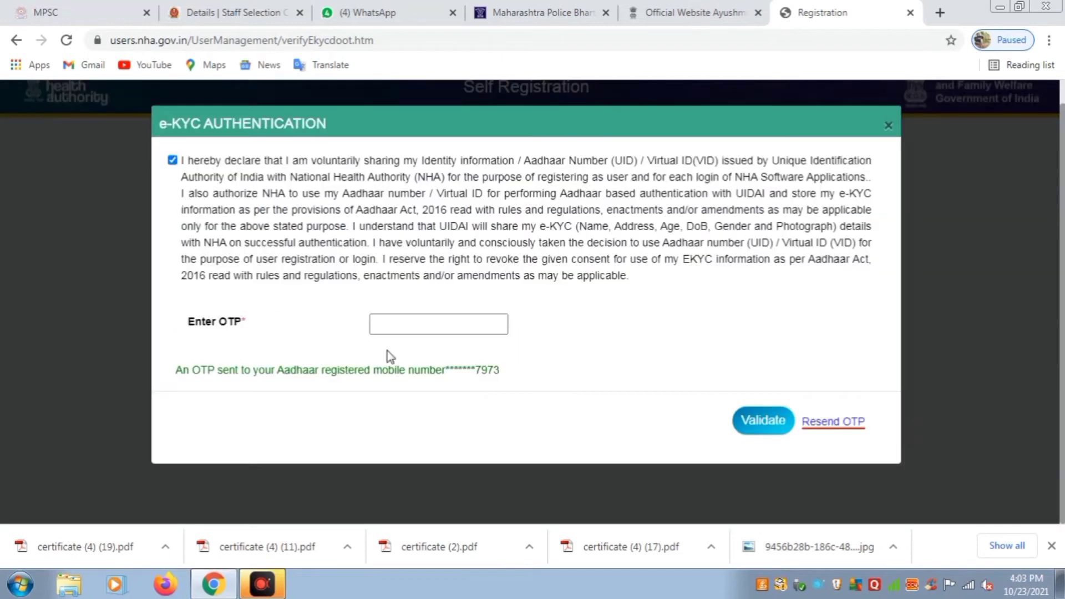
# Enter the OTP received on the mobile and validate it to complete e-KYC
pyautogui.click(414, 323)
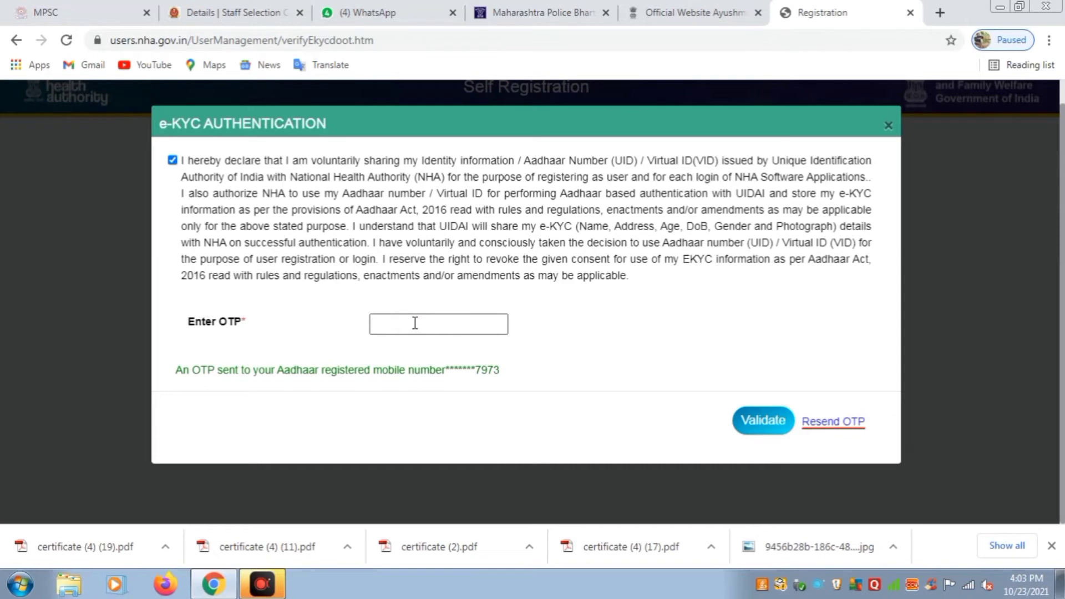
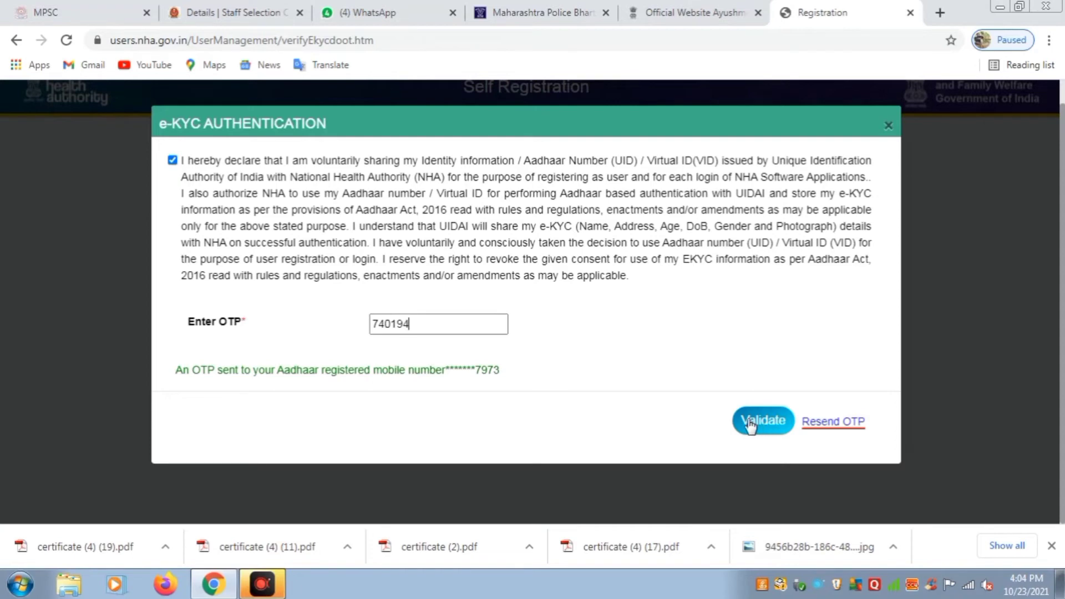
pyautogui.click(761, 423)
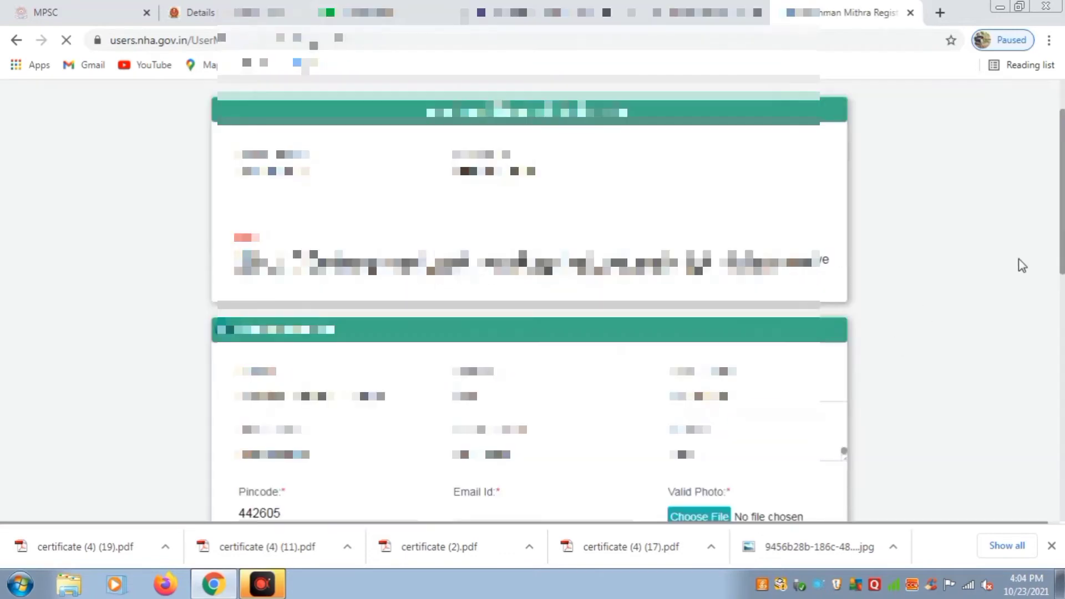
# Fill the Email Id field using the saved autofill suggestion
pyautogui.moveTo(1061, 255); pyautogui.dragTo(1062, 312)
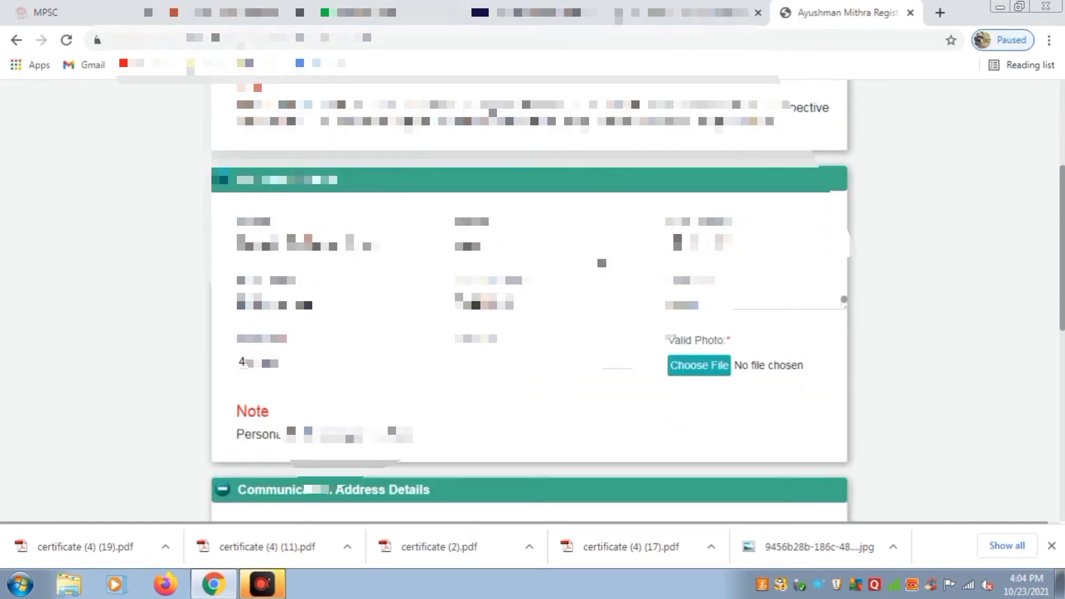
pyautogui.click(494, 360)
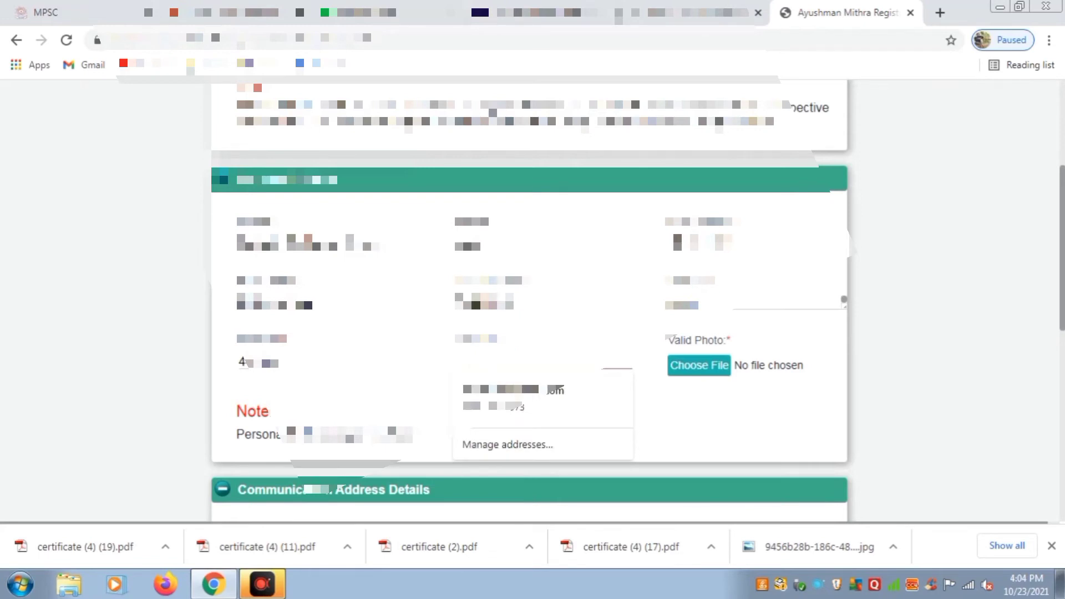
pyautogui.write('a')
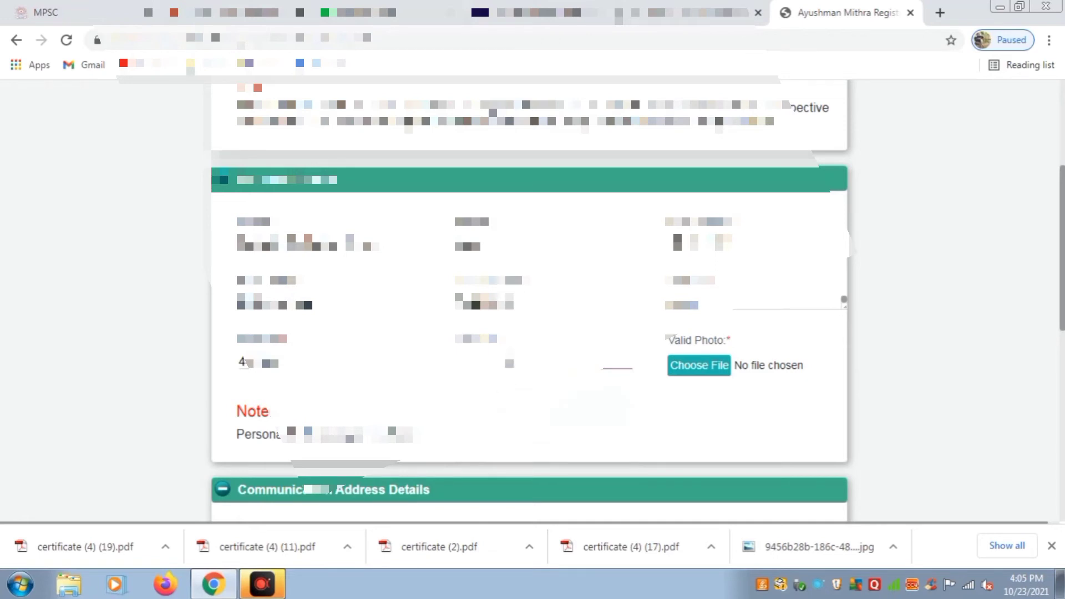
pyautogui.click(508, 363)
pyautogui.click(558, 389)
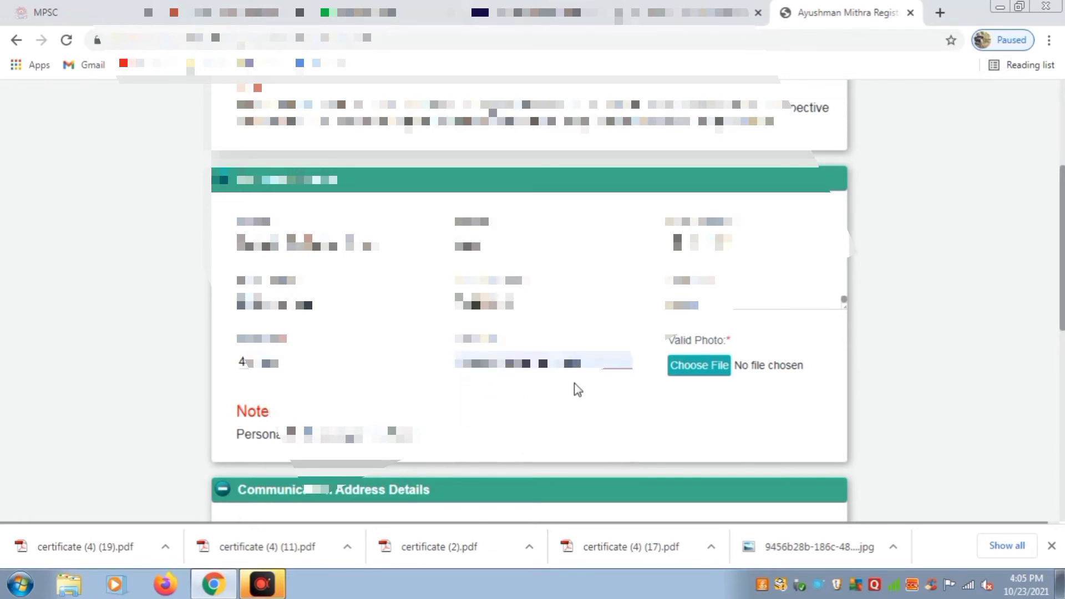
# Attach an image file from the computer as the Valid Photo upload
pyautogui.click(706, 370)
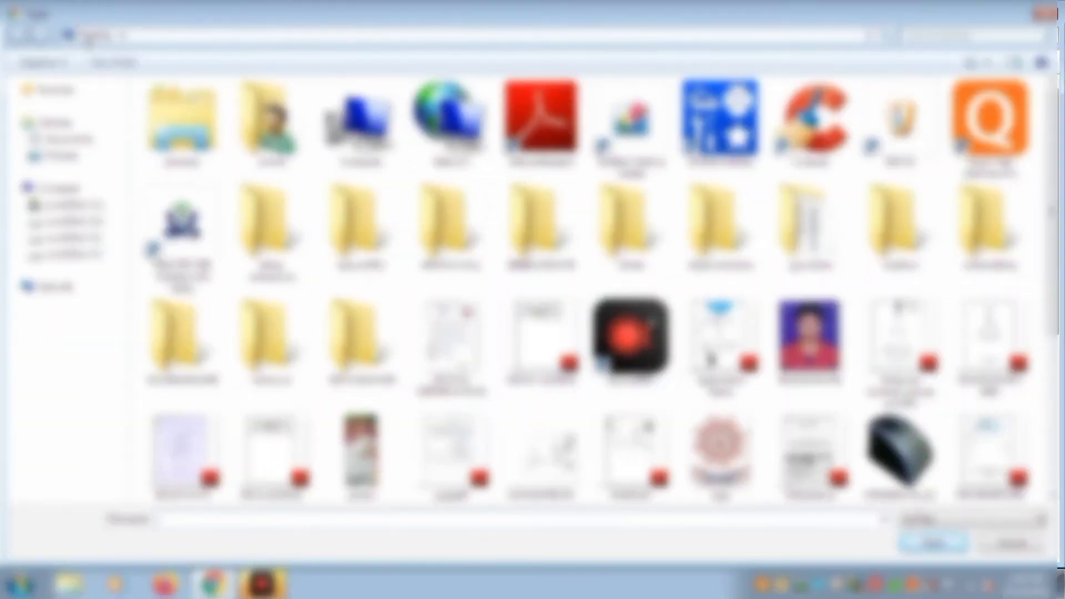
pyautogui.click(123, 35)
pyautogui.click(119, 44)
pyautogui.click(191, 256)
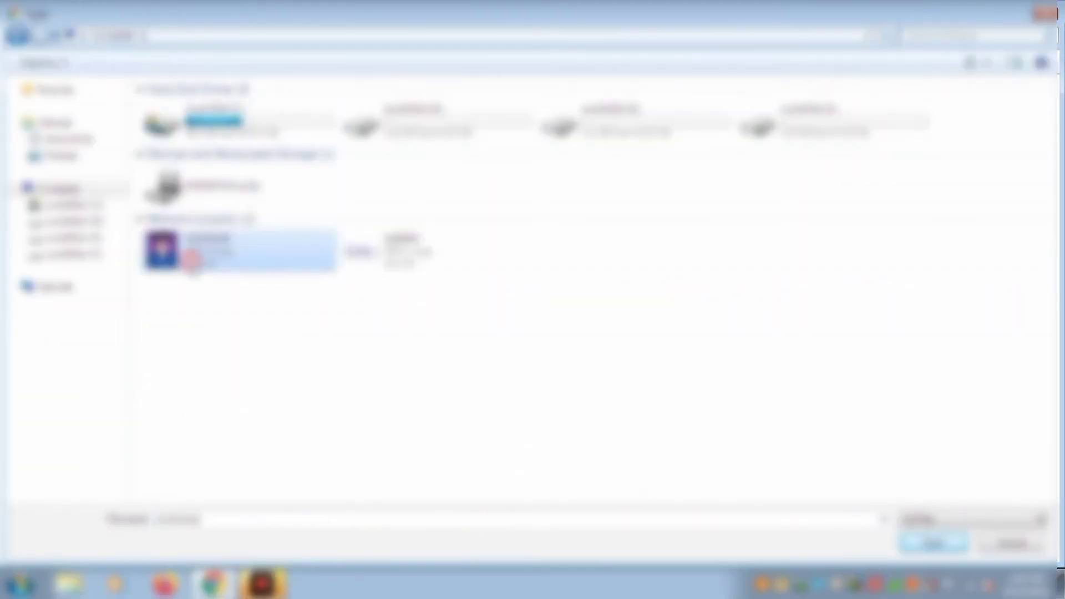
pyautogui.click(934, 544)
pyautogui.scroll(-5, 804, 367)
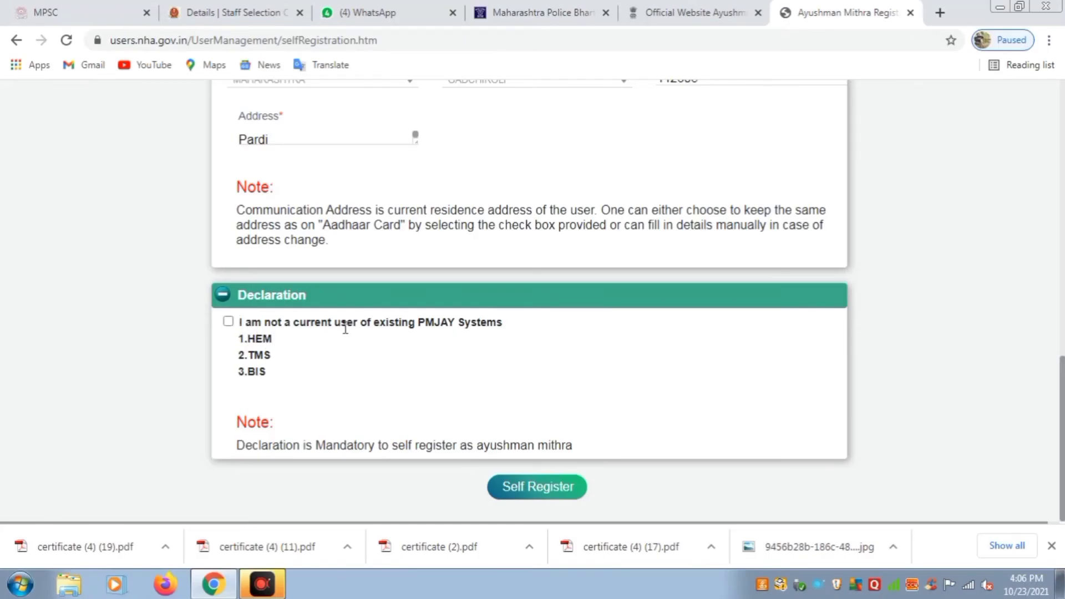
# Accept the 'I am not a current user of existing PMJAY Systems' declaration and Self Register
pyautogui.click(228, 322)
pyautogui.click(542, 489)
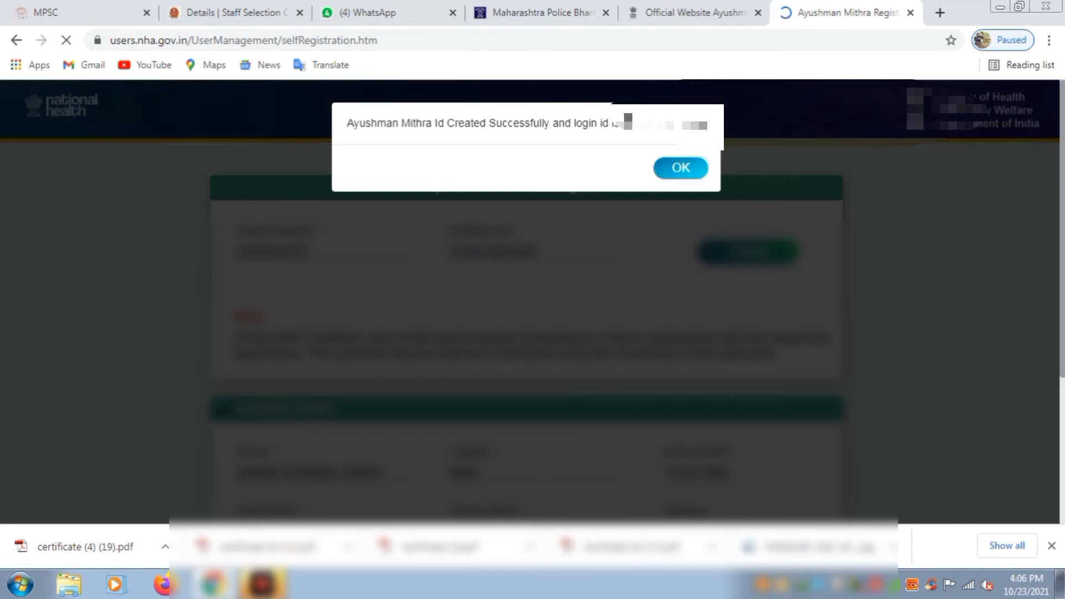
# Copy the new login ID from the success message, then dismiss the message
pyautogui.moveTo(624, 123); pyautogui.dragTo(698, 124)
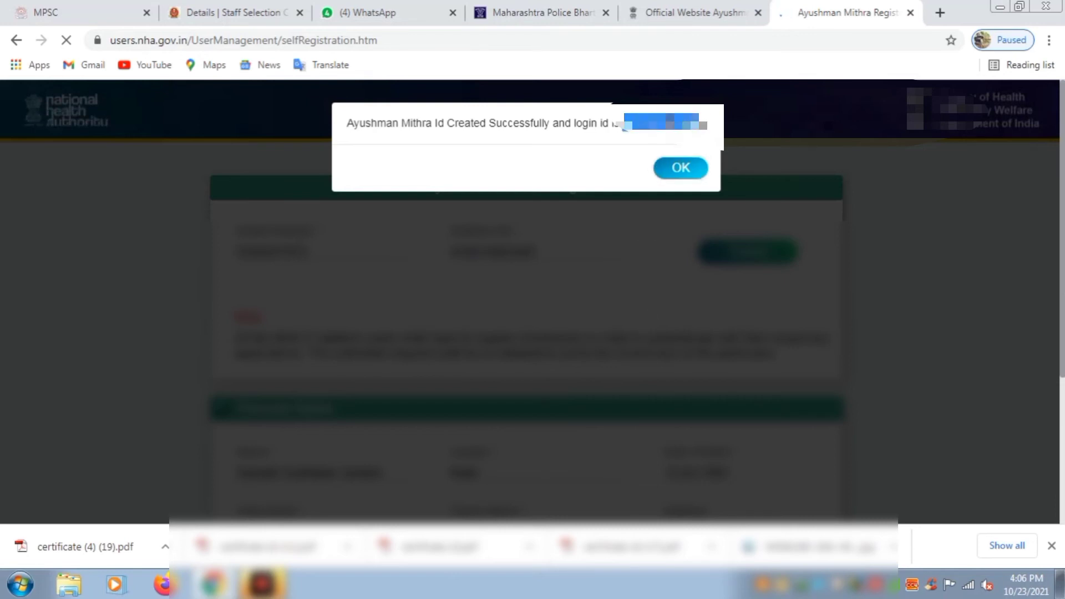
pyautogui.rightClick(672, 124)
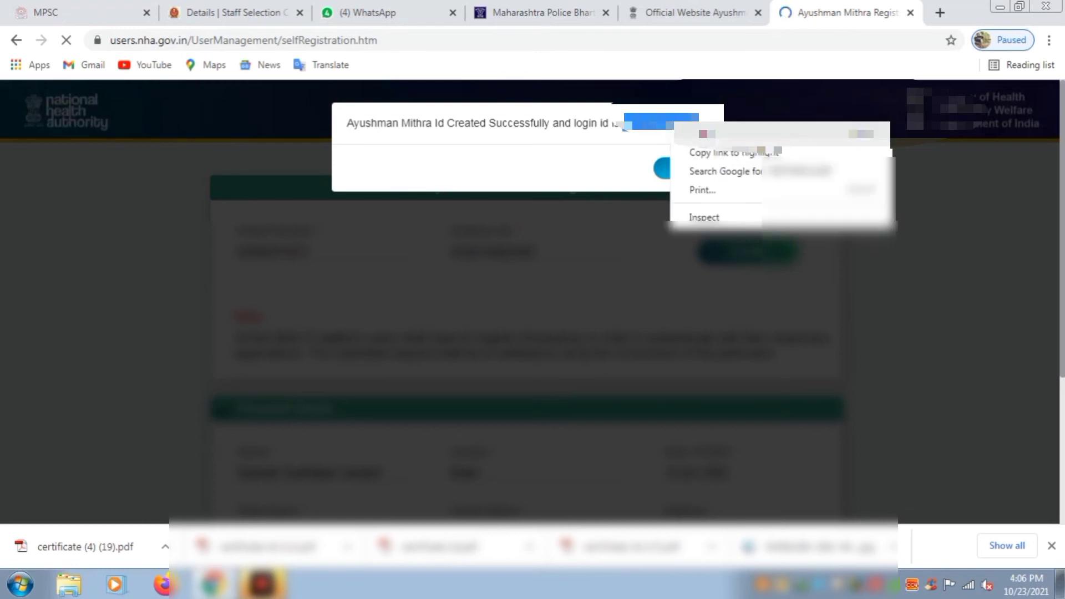
pyautogui.click(705, 143)
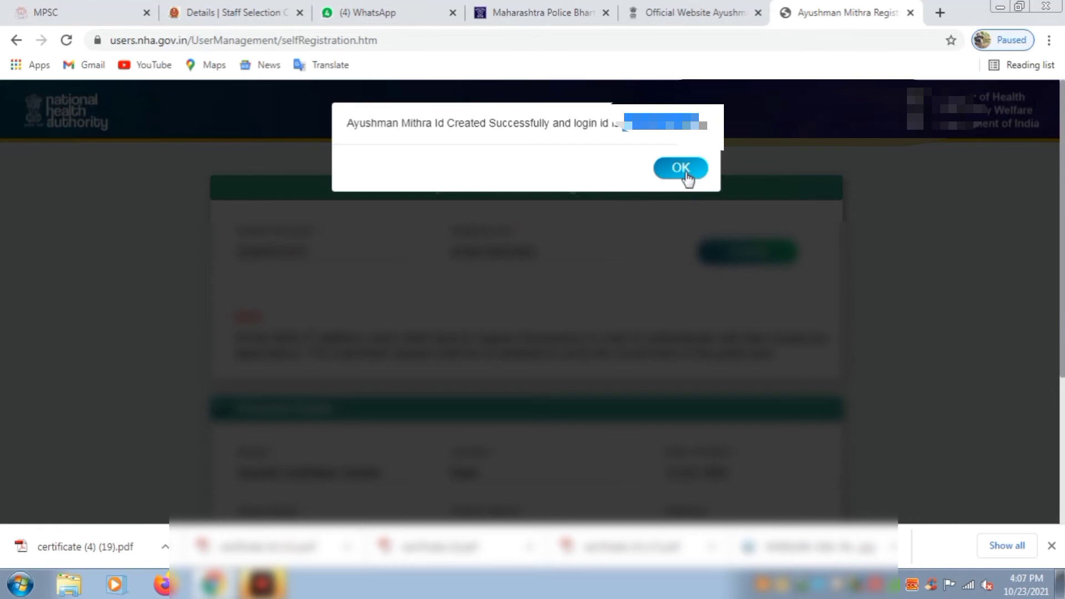
pyautogui.click(683, 175)
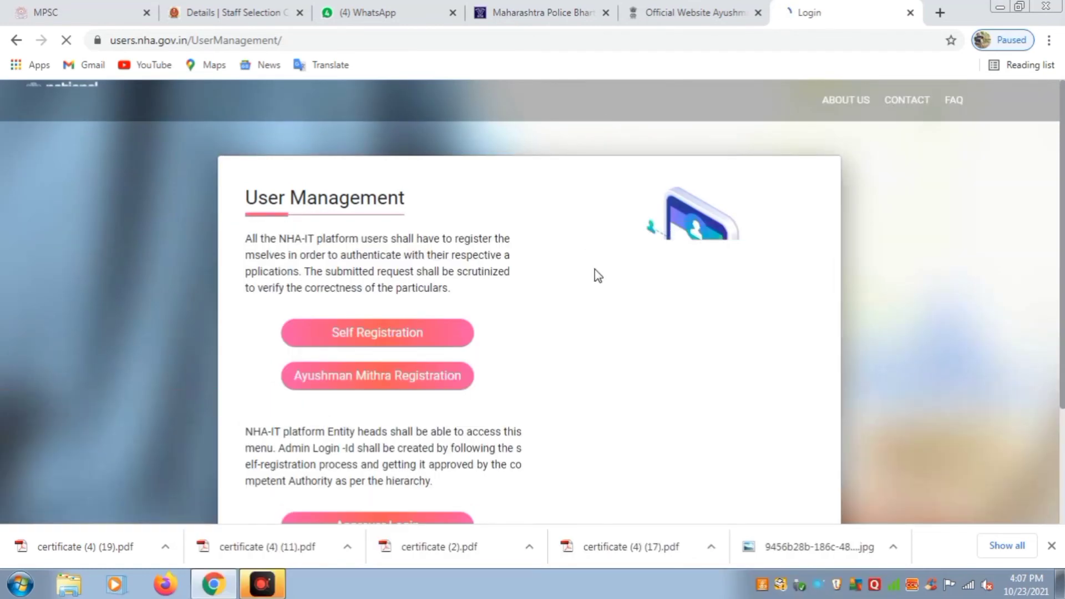
# Paste the copied login ID into the Ayushman Mithra Login form and request an OTP
pyautogui.scroll(-3, 560, 278)
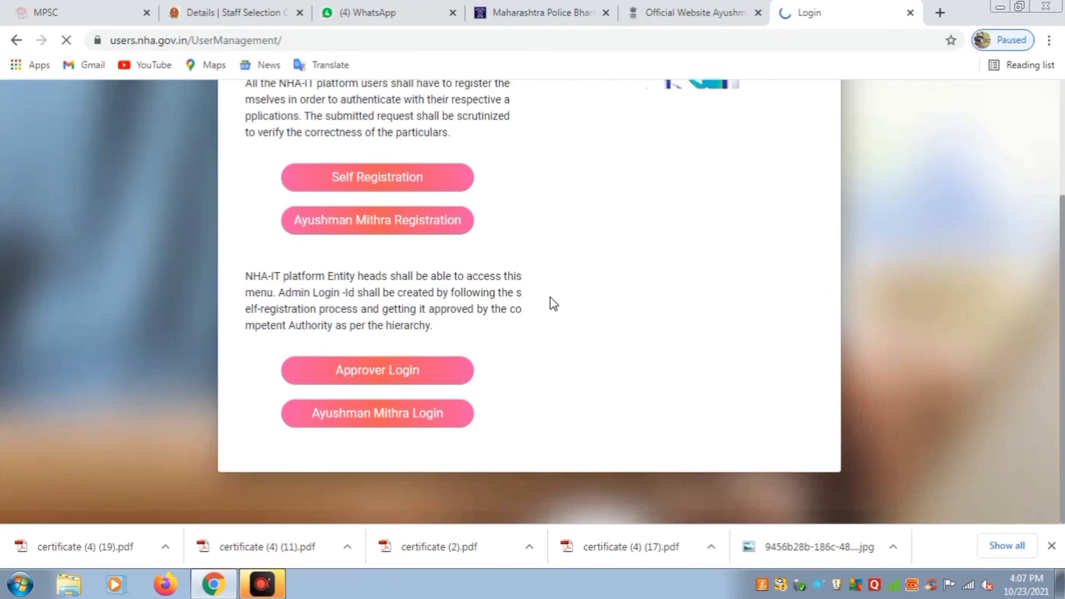
pyautogui.click(387, 426)
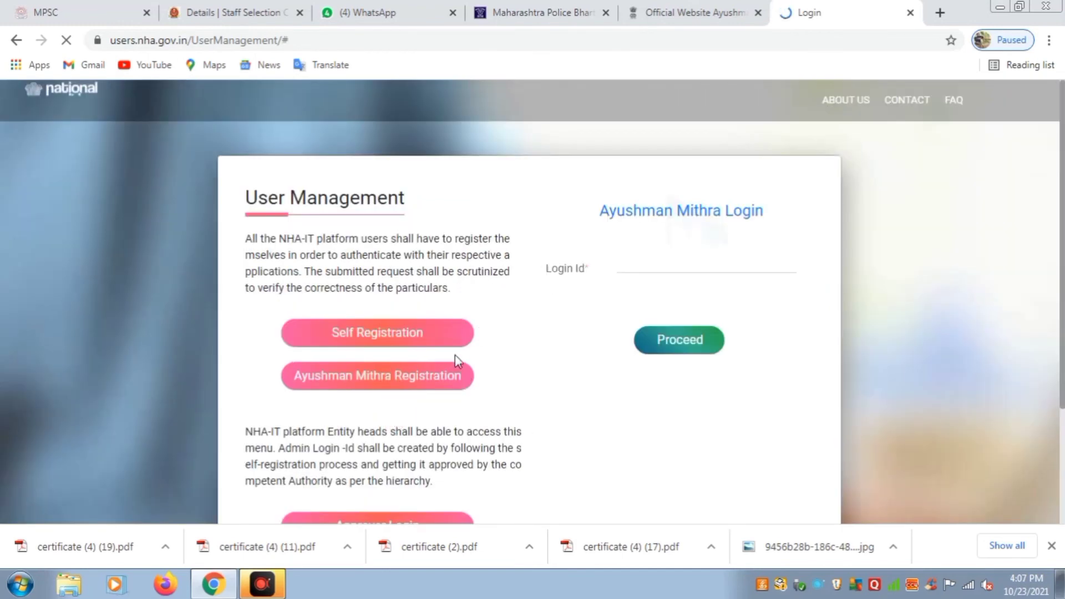
pyautogui.click(684, 265)
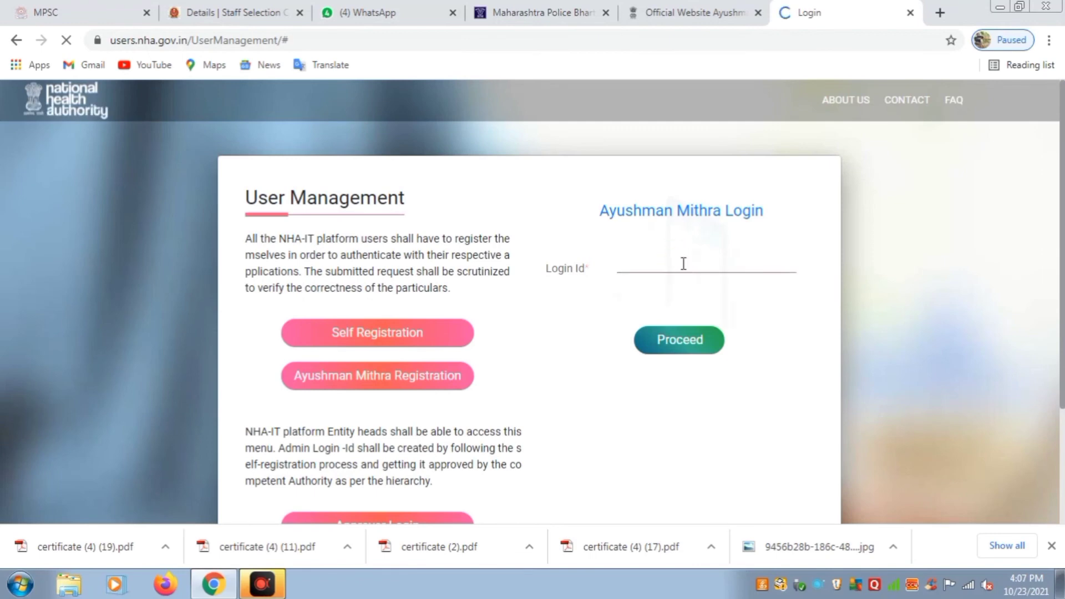
pyautogui.rightClick(672, 260)
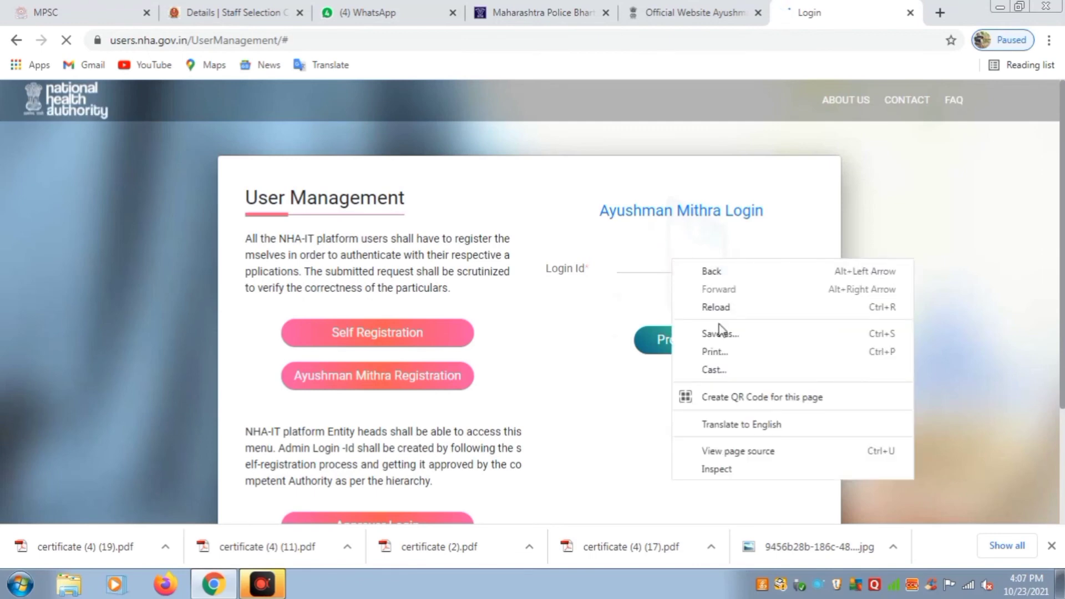
pyautogui.rightClick(648, 272)
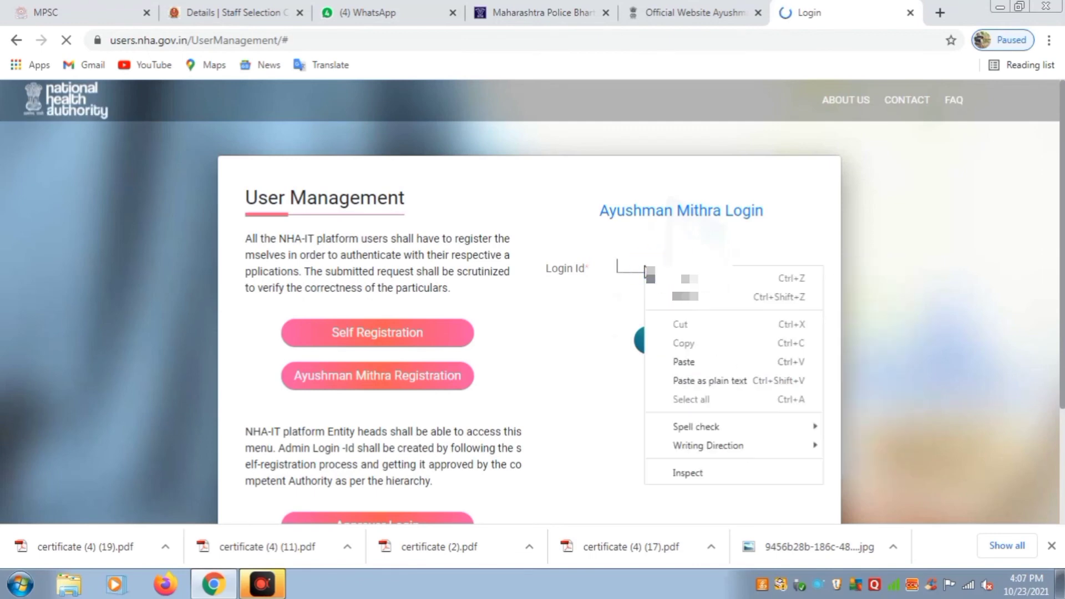
pyautogui.click(705, 362)
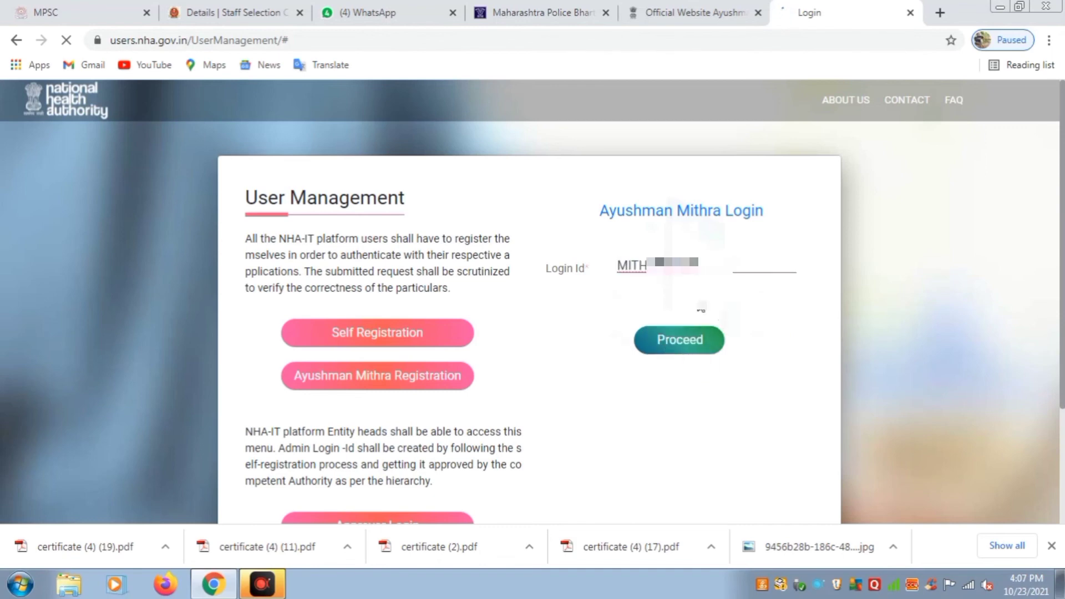
pyautogui.click(684, 344)
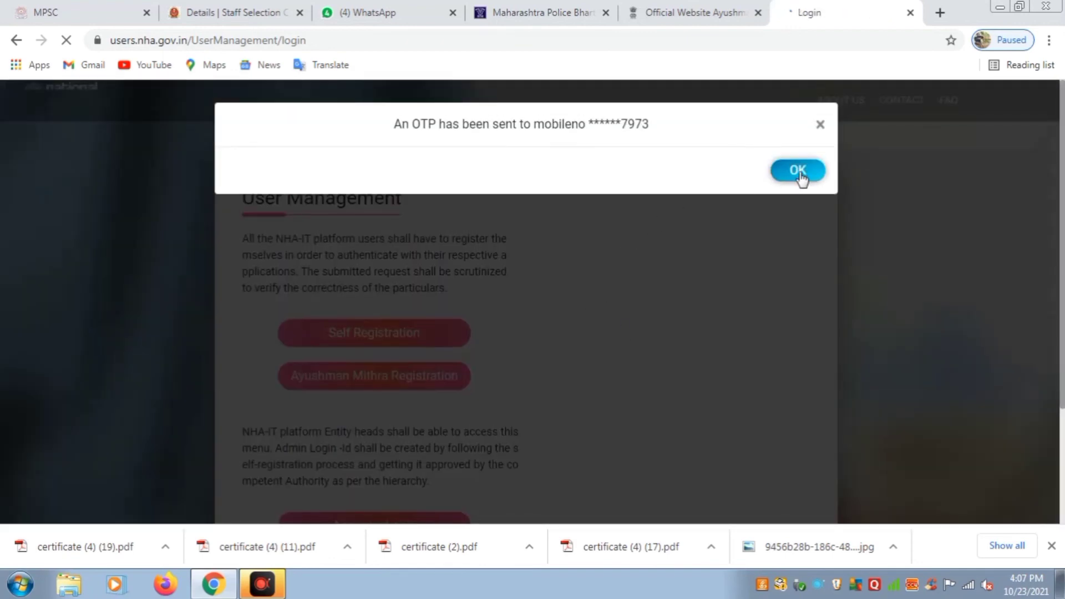
# Dismiss the OTP notice, enter the OTP from the phone, and validate it to log in
pyautogui.click(799, 172)
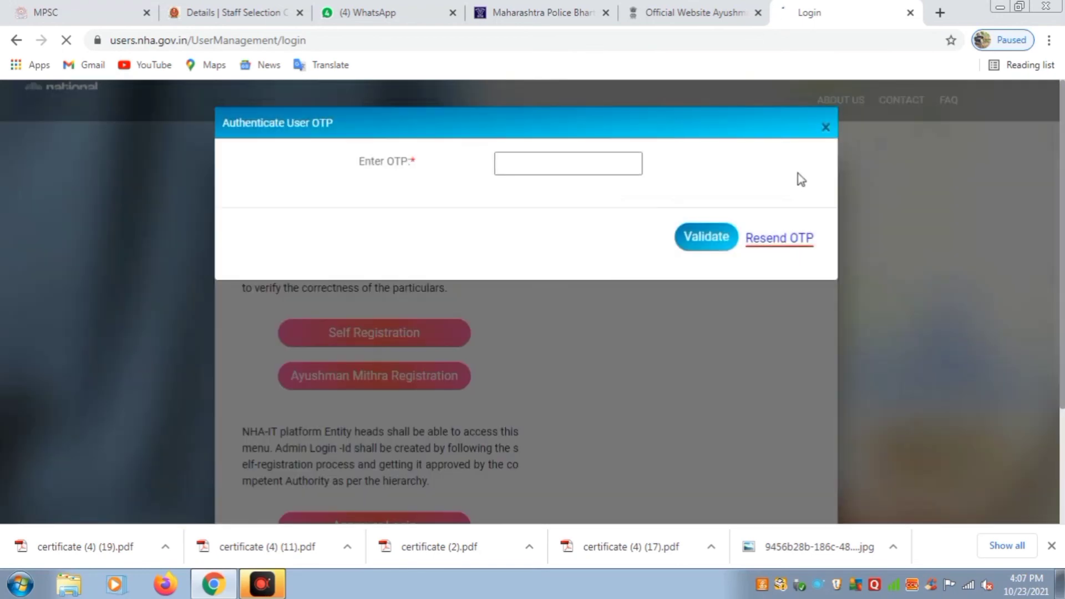
pyautogui.click(580, 164)
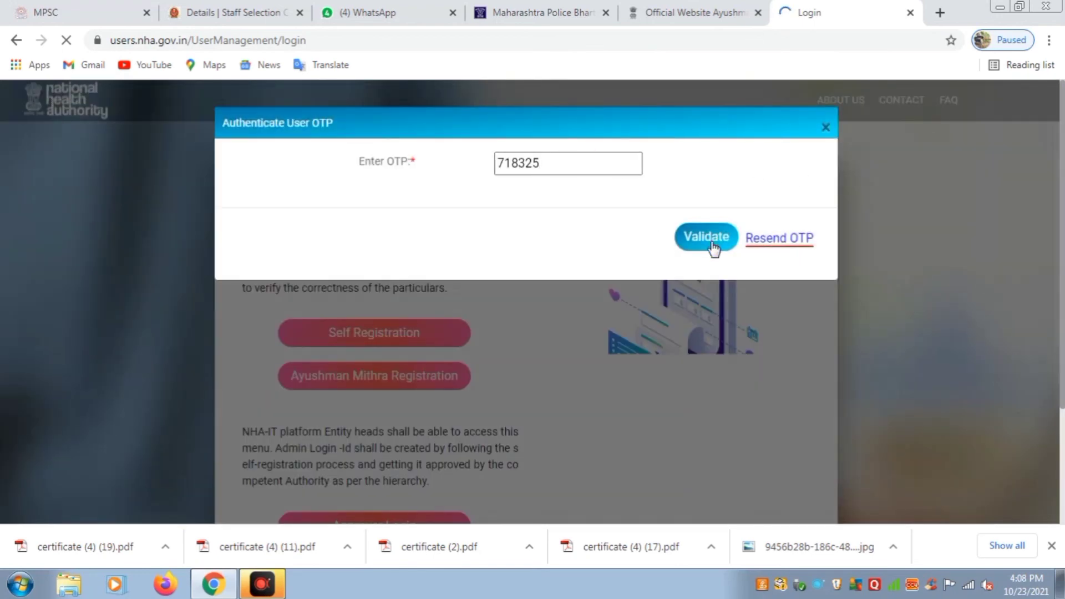
pyautogui.click(707, 243)
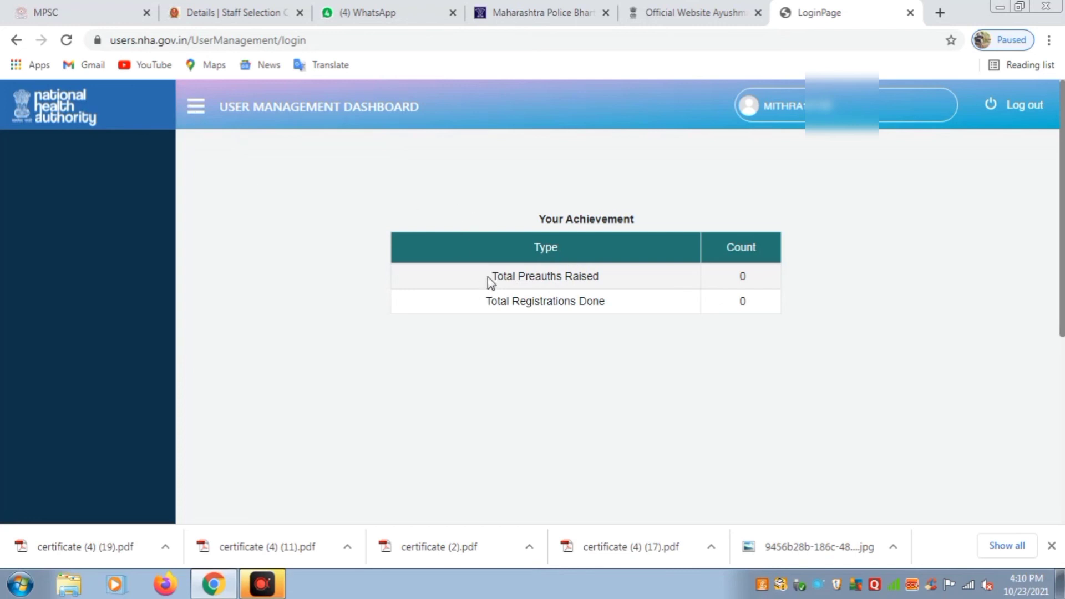
pyautogui.moveTo(488, 277); pyautogui.dragTo(694, 290)
pyautogui.click(730, 290)
pyautogui.moveTo(485, 300); pyautogui.dragTo(685, 311)
pyautogui.click(685, 311)
pyautogui.tripleClick(748, 107)
pyautogui.click(748, 107)
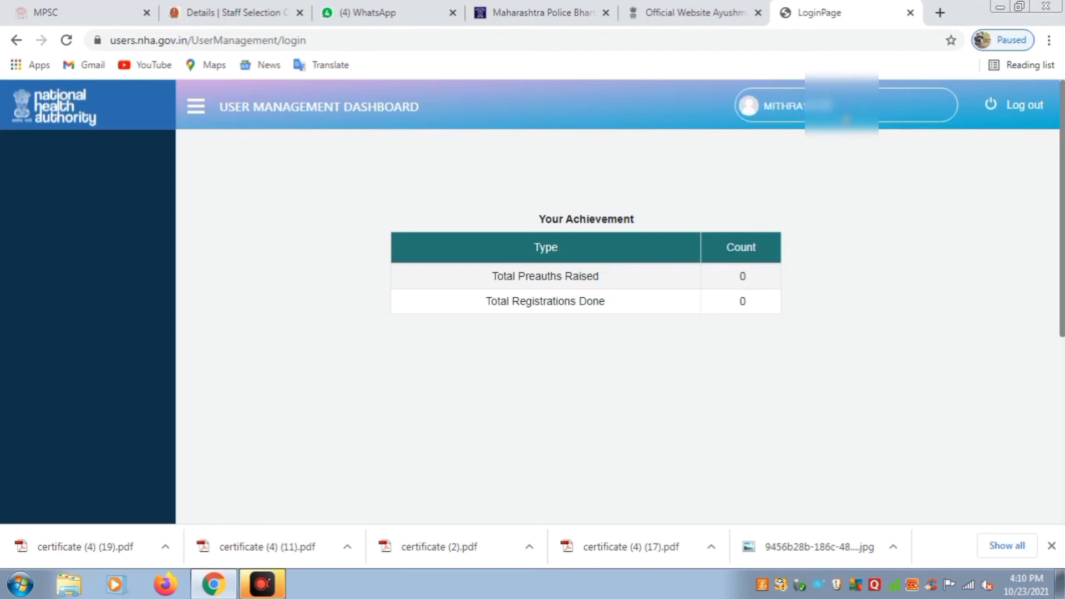